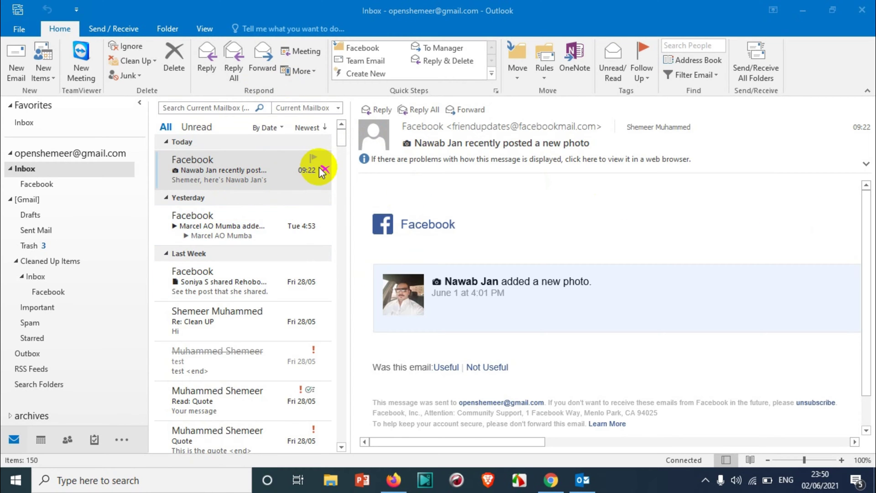
# Scroll the inbox message list down and back up
pyautogui.scroll(-3, 235, 264)
pyautogui.scroll(3, 225, 249)
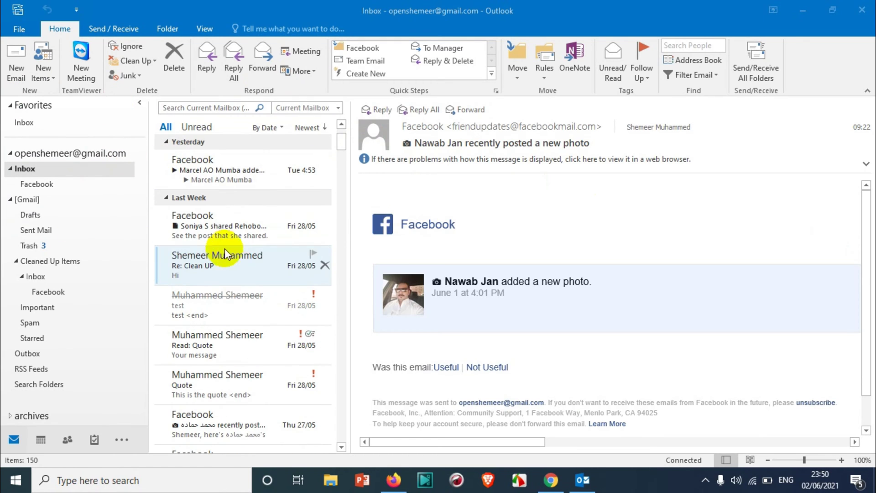
# Start a new email and address it to the suggested recipient
pyautogui.click(16, 60)
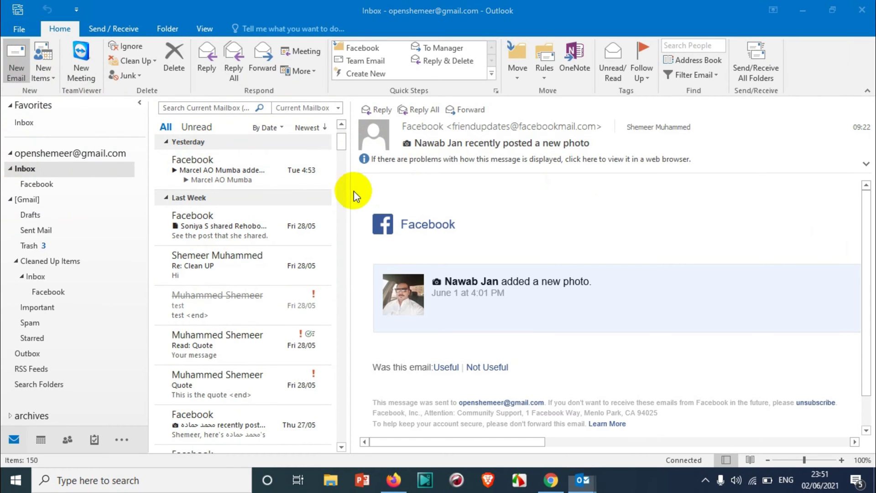
pyautogui.write('ope')
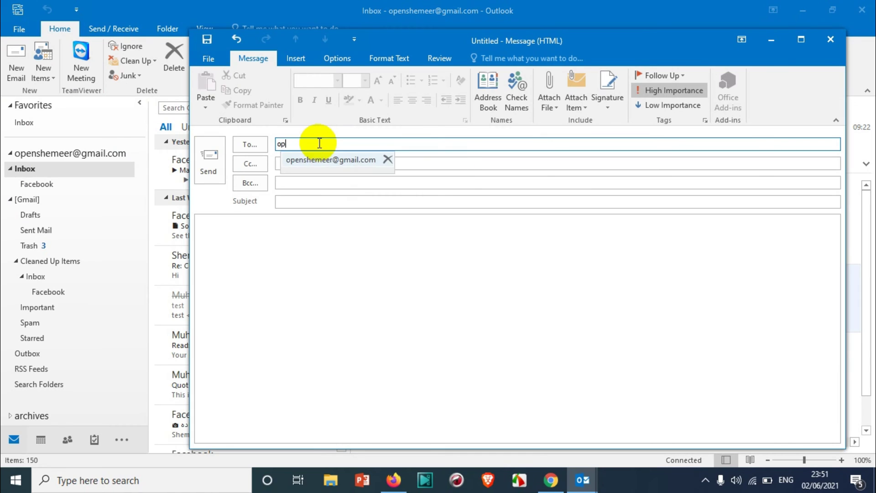
pyautogui.click(318, 160)
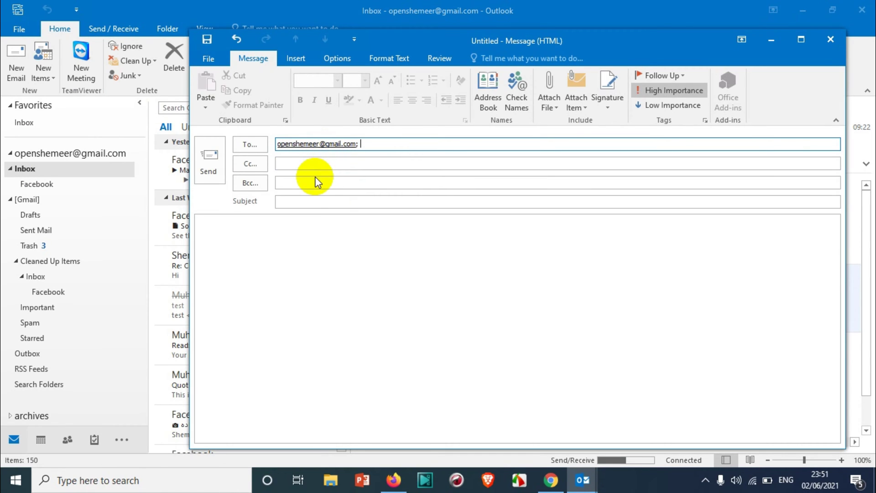
# Enter subject 'test' and body 'TEST', and maximize the message window
pyautogui.click(304, 202)
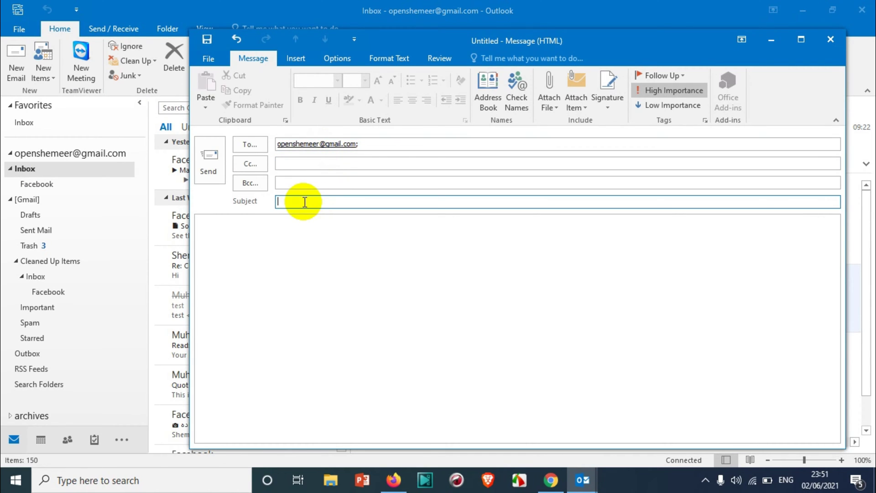
pyautogui.write('test')
pyautogui.click(293, 234)
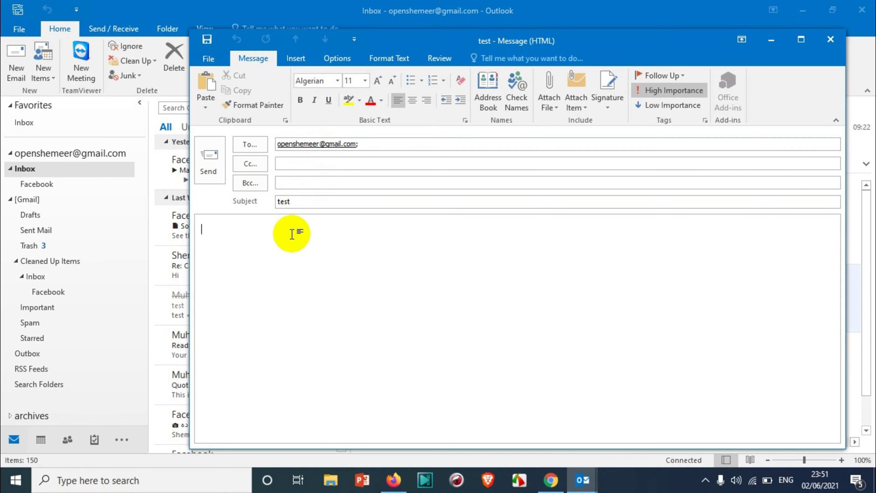
pyautogui.write('test')
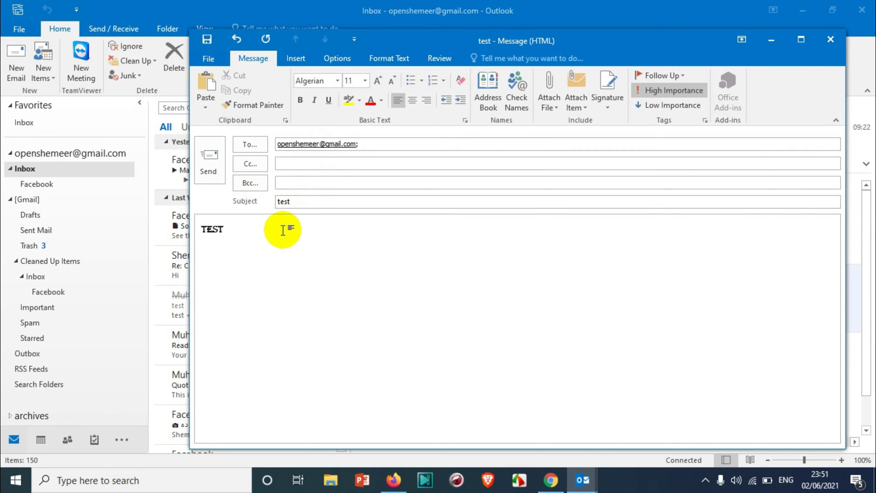
pyautogui.click(304, 183)
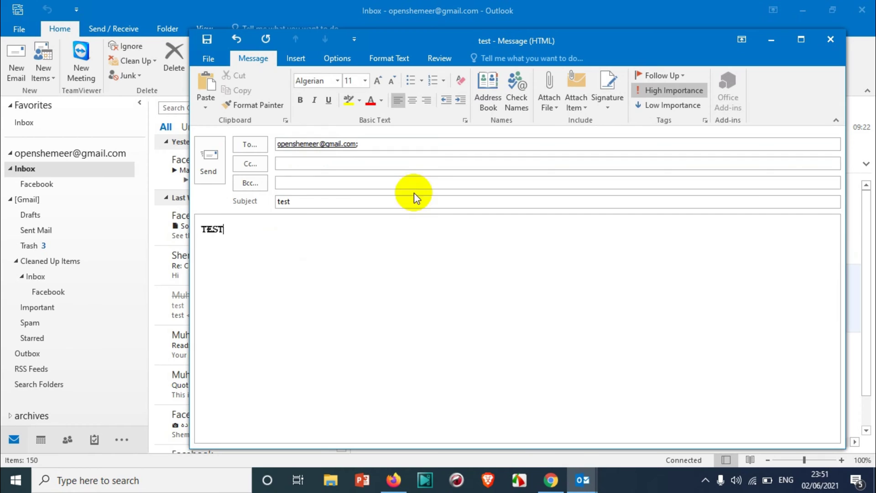
pyautogui.click(809, 38)
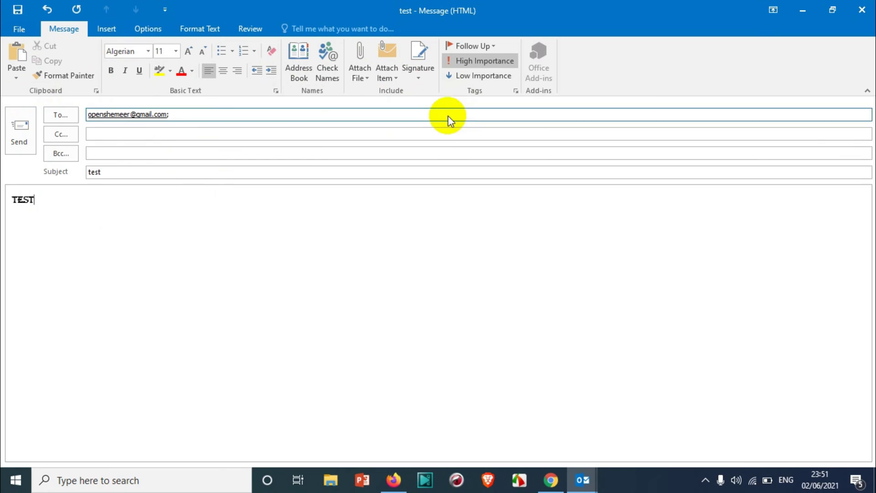
pyautogui.click(516, 92)
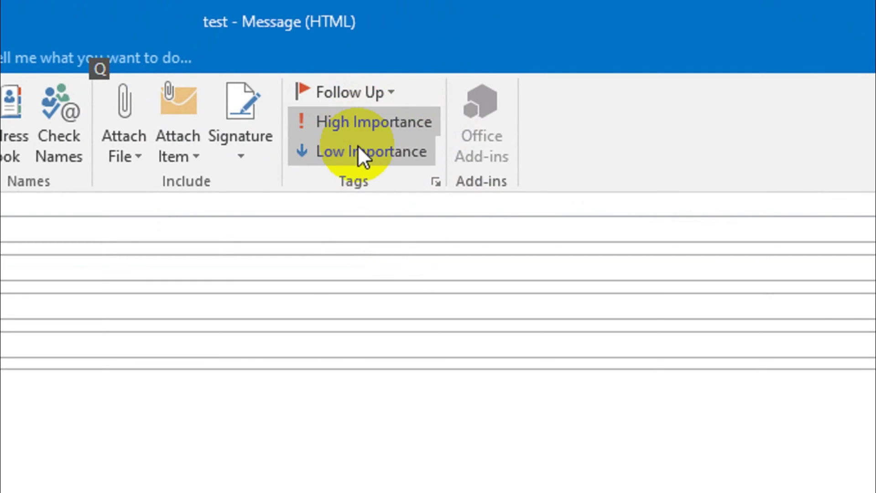
pyautogui.click(344, 179)
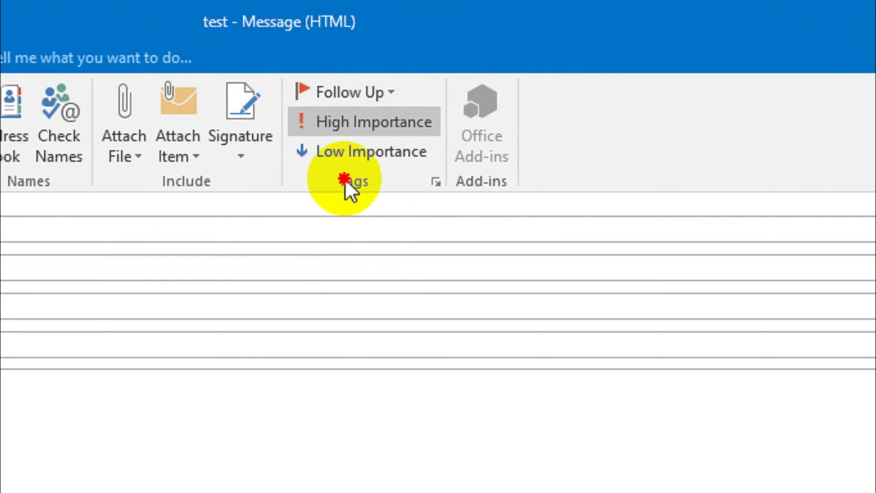
# In message Properties, enable 'Do not deliver before', initially 02/06/2021 17:00
pyautogui.click(439, 182)
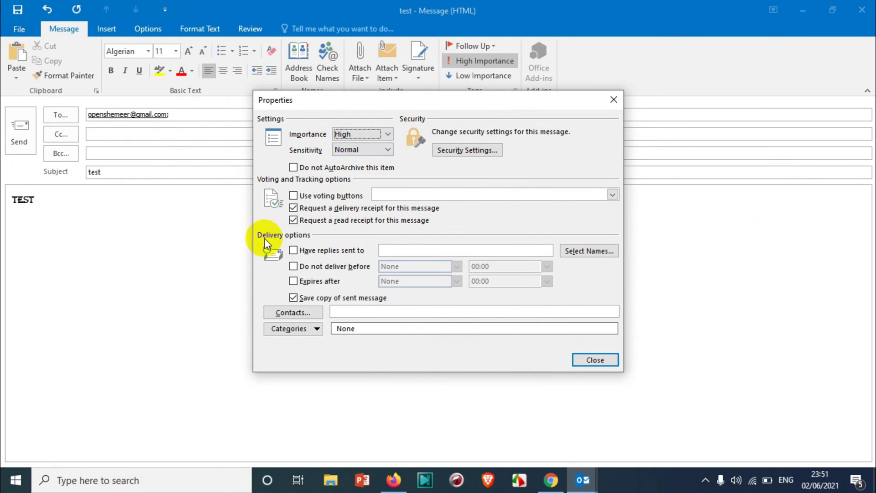
pyautogui.click(351, 97)
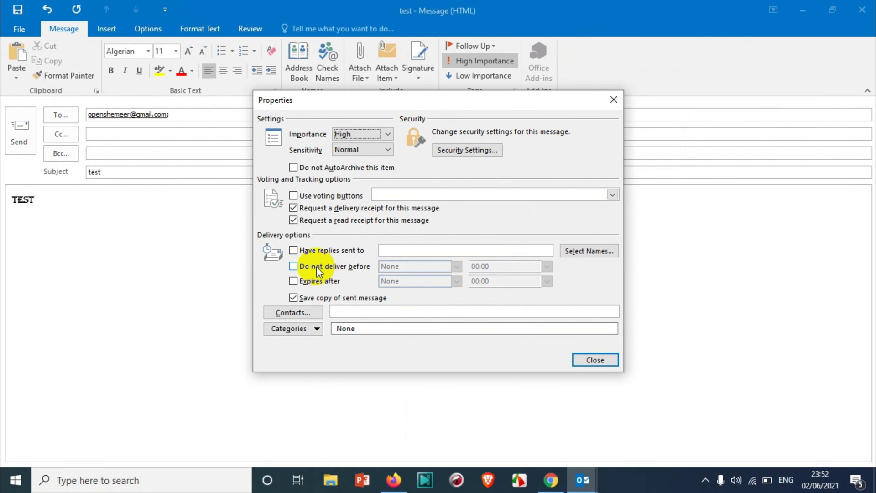
pyautogui.click(491, 273)
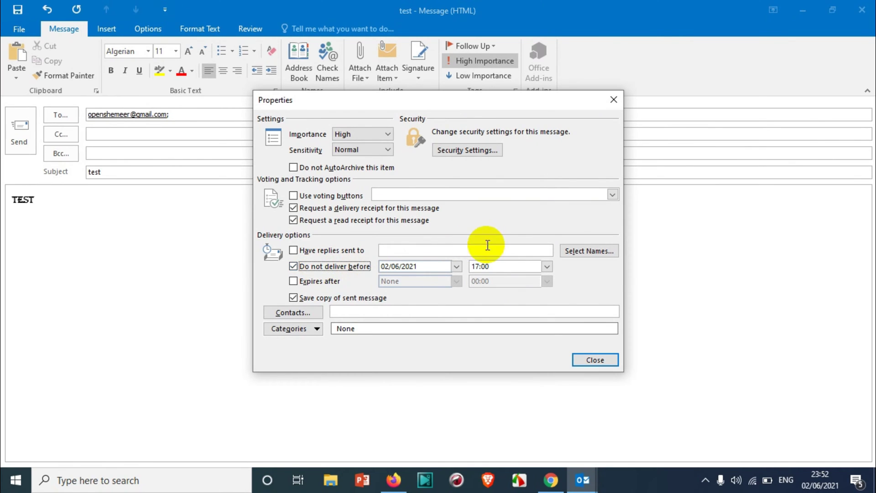
pyautogui.click(457, 266)
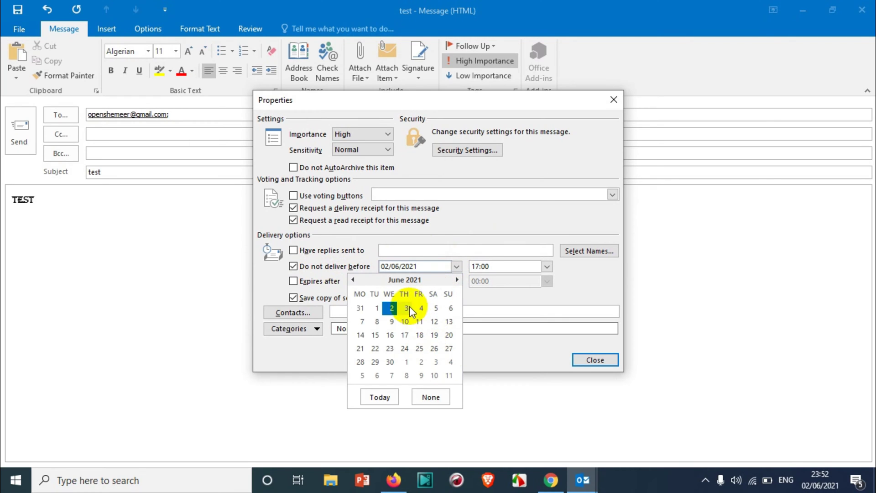
# Keep the delivery date 02/06/2021, change the time to 23:58, and close Properties
pyautogui.click(395, 307)
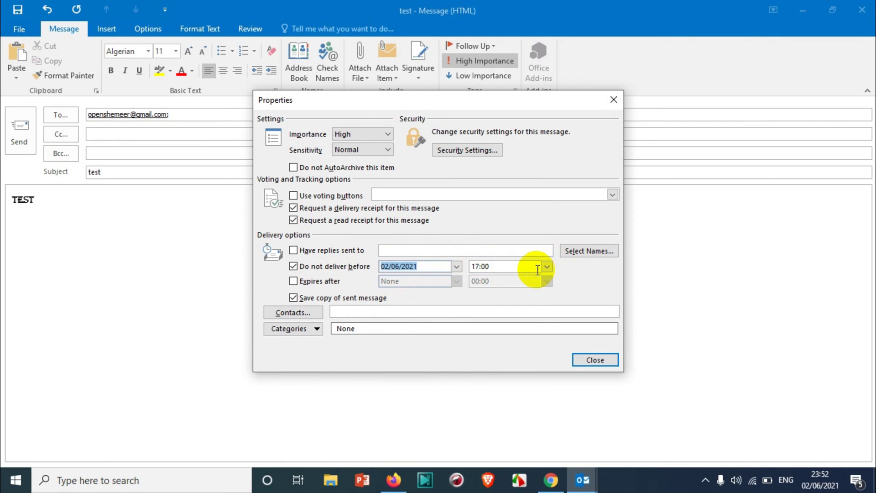
pyautogui.click(502, 267)
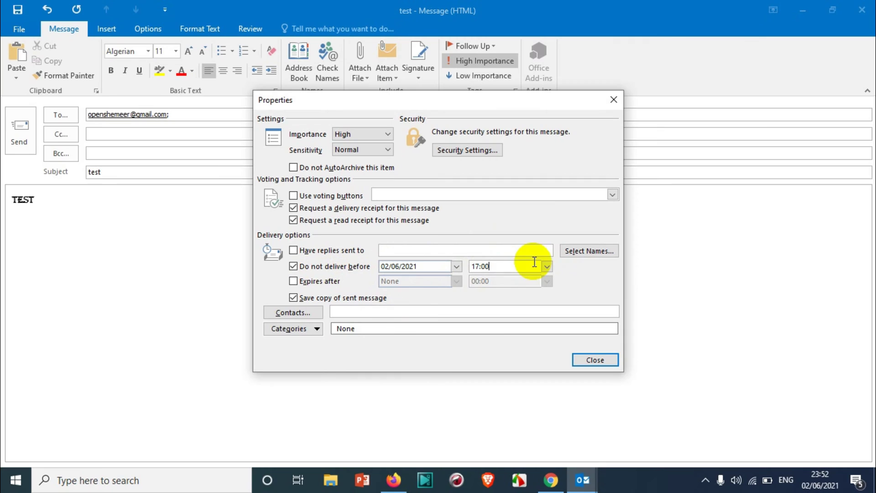
pyautogui.click(546, 267)
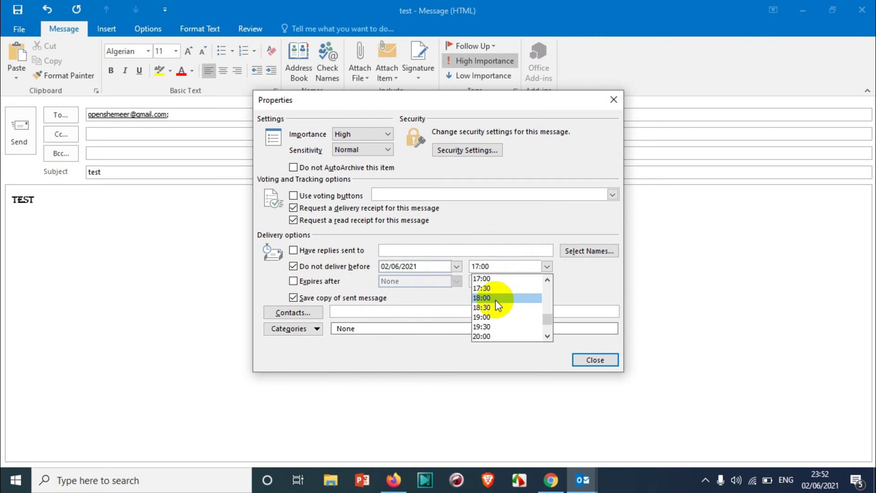
pyautogui.click(502, 266)
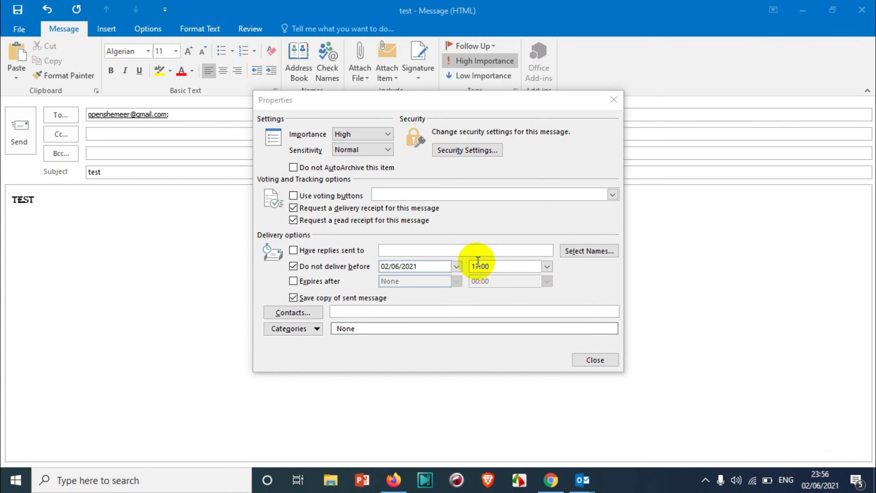
pyautogui.click(426, 264)
pyautogui.doubleClick(500, 267)
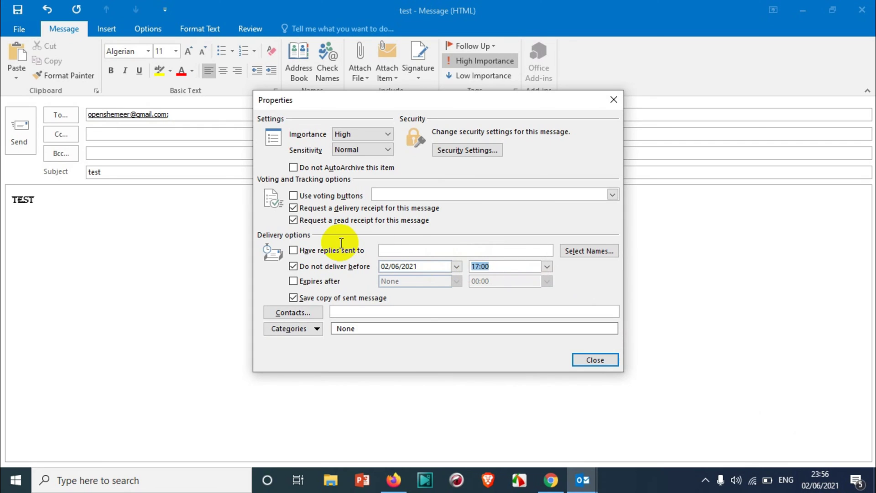
pyautogui.write('23:58')
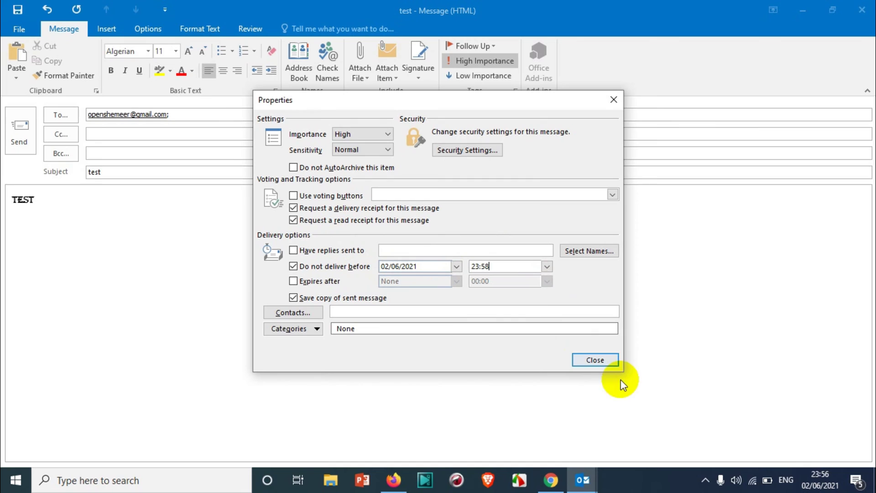
pyautogui.click(603, 361)
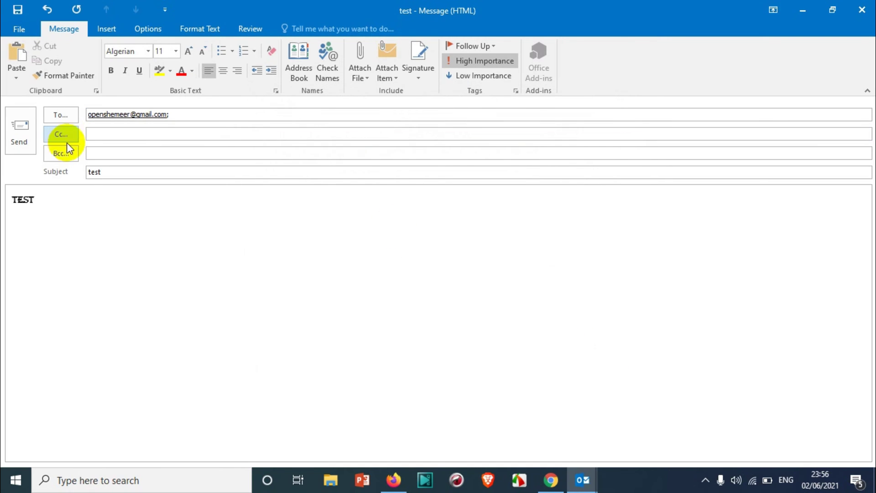
# Send the test message and view it queued in the Outbox
pyautogui.click(26, 135)
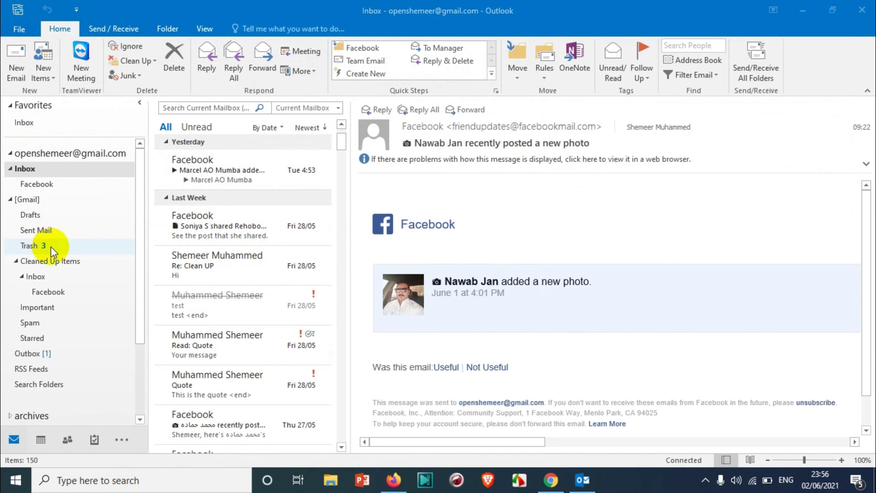
pyautogui.scroll(-2, 52, 249)
pyautogui.click(38, 260)
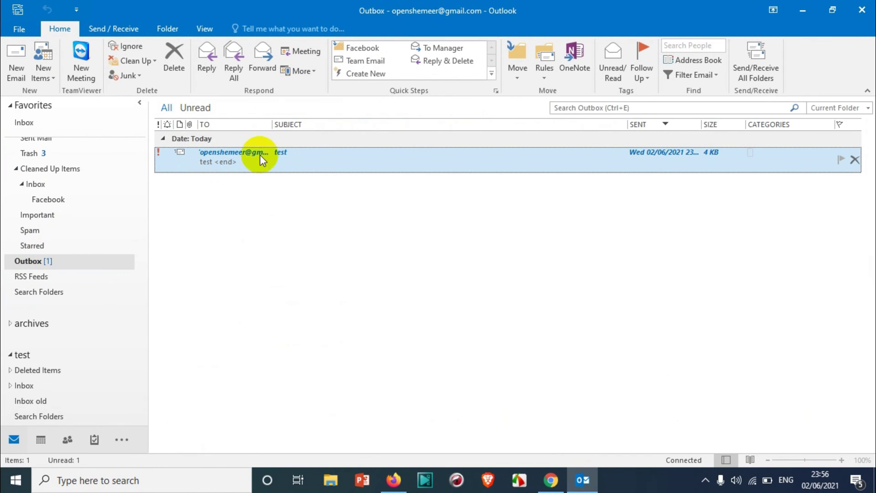
# Widen the SENT column to show the full date and time, 02/06/2021 23:57
pyautogui.moveTo(553, 168)
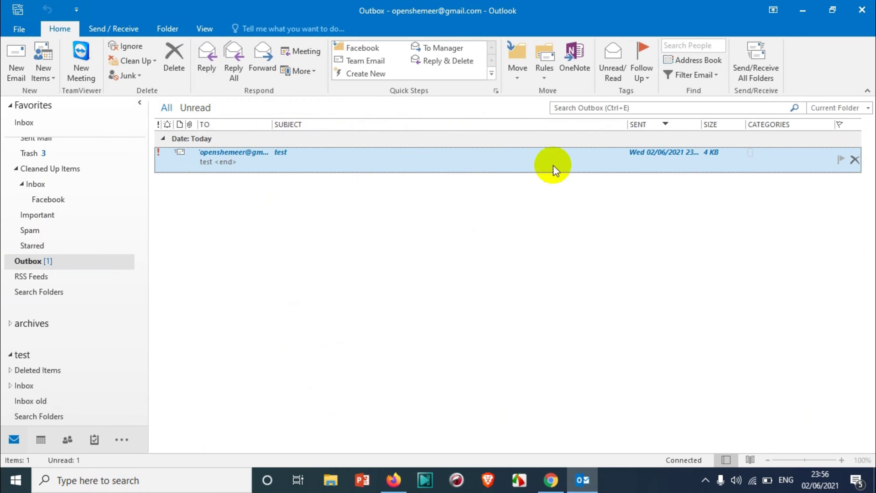
pyautogui.click(701, 123)
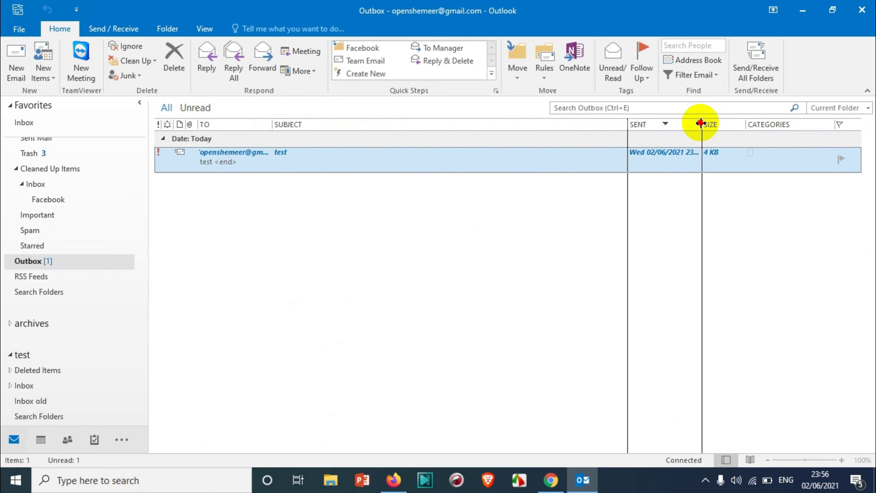
pyautogui.moveTo(701, 124); pyautogui.dragTo(732, 127)
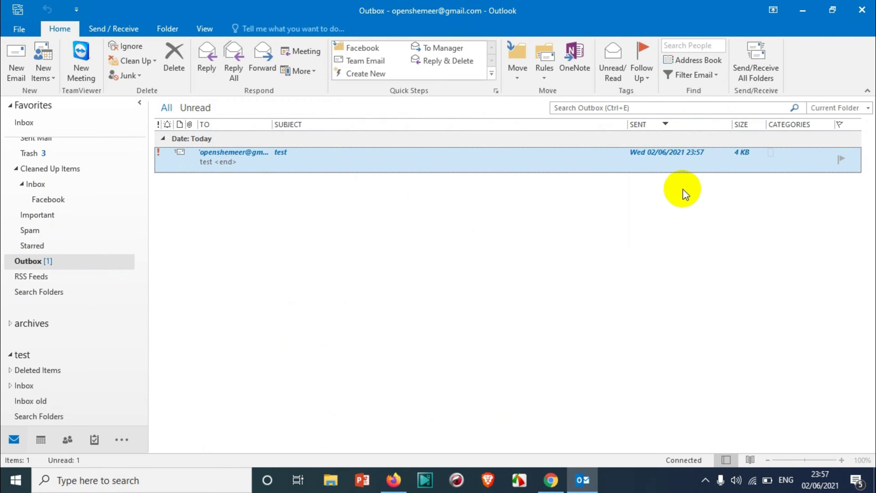
# Reopen the queued test message, check its Properties, and close it without saving
pyautogui.doubleClick(700, 161)
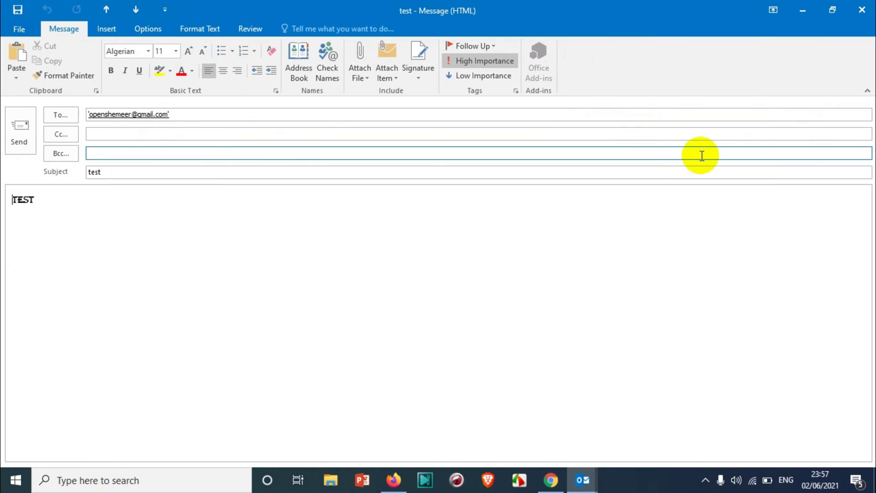
pyautogui.click(516, 90)
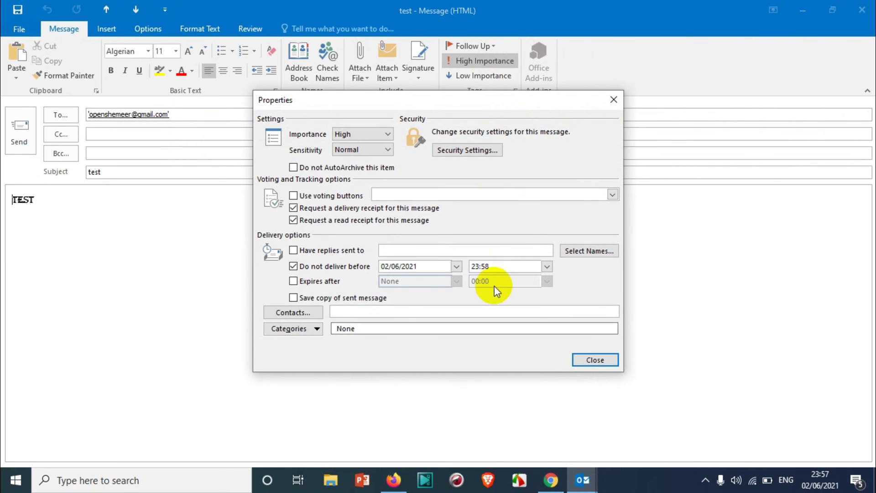
pyautogui.click(616, 99)
pyautogui.click(863, 12)
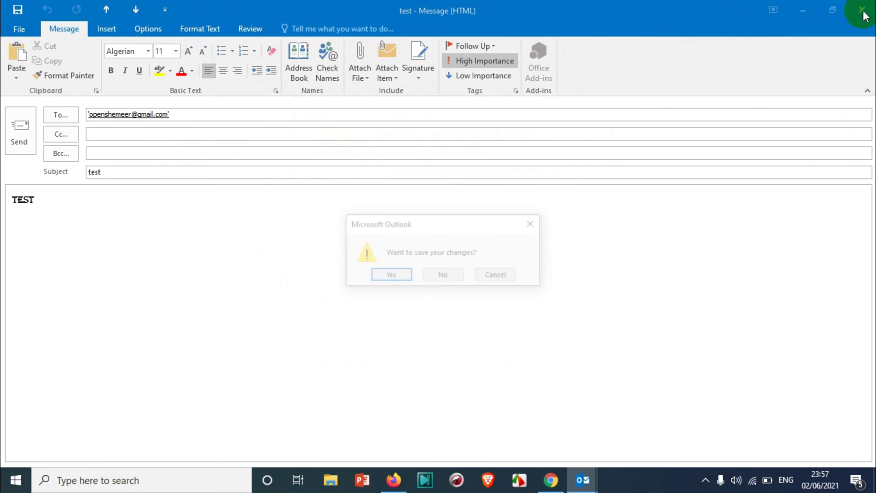
pyautogui.click(452, 273)
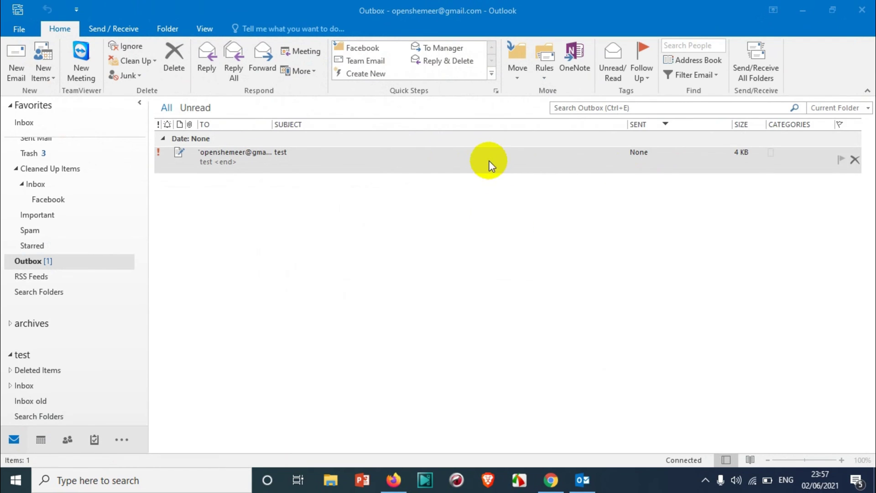
# Run Send/Receive All Folders with the test message still queued in the Outbox
pyautogui.moveTo(467, 173)
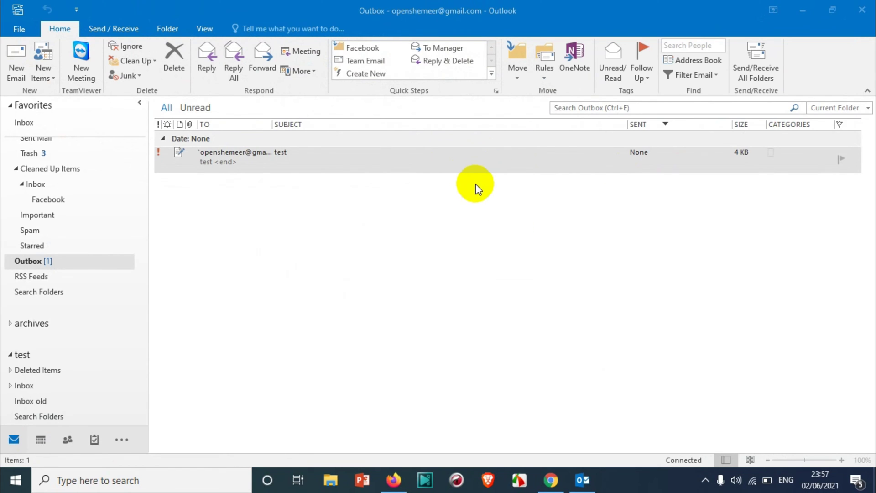
pyautogui.click(27, 11)
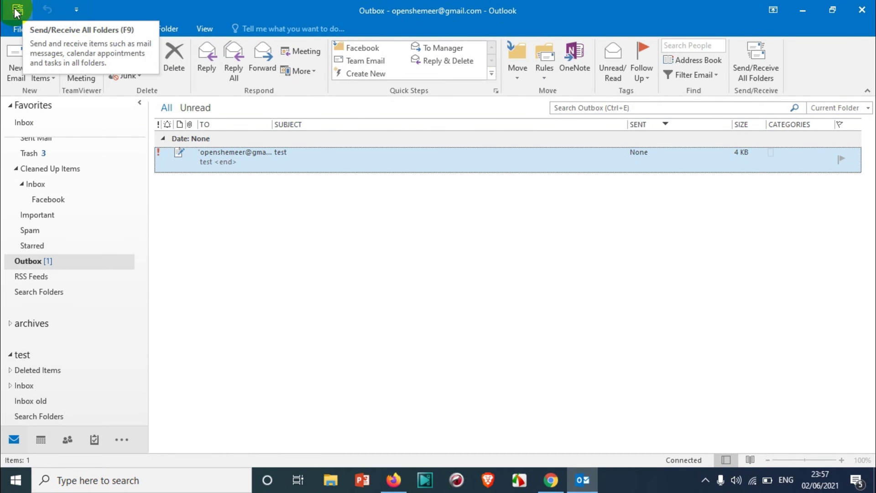
pyautogui.click(16, 10)
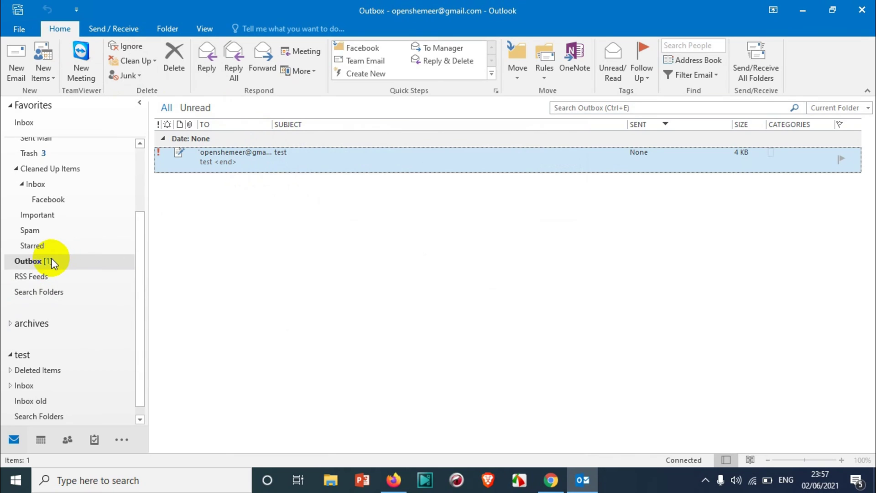
pyautogui.scroll(2, 97, 188)
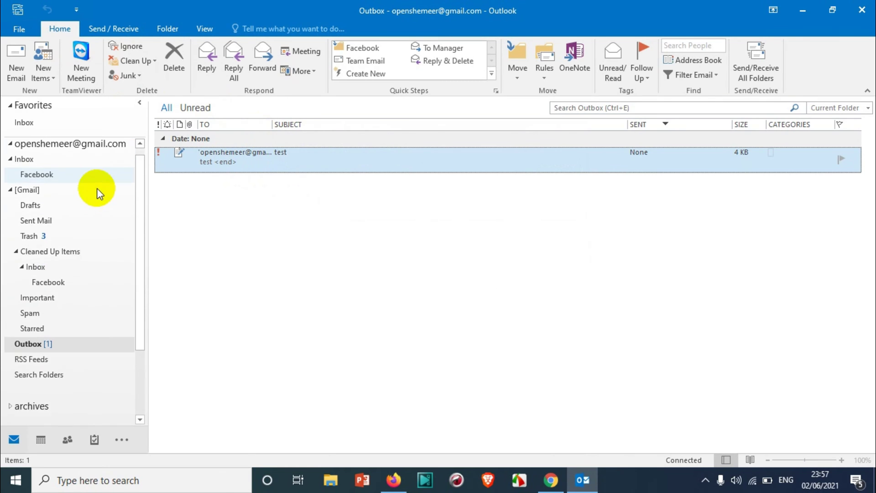
pyautogui.scroll(-1, 98, 196)
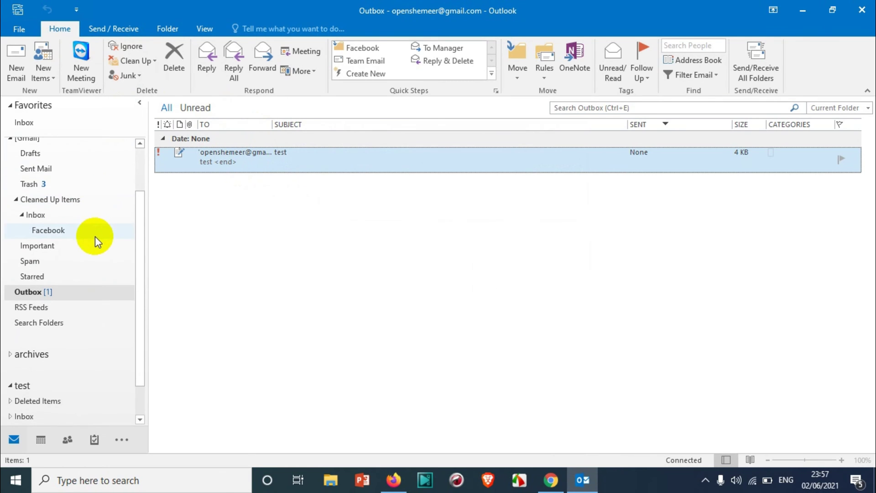
pyautogui.scroll(2, 91, 230)
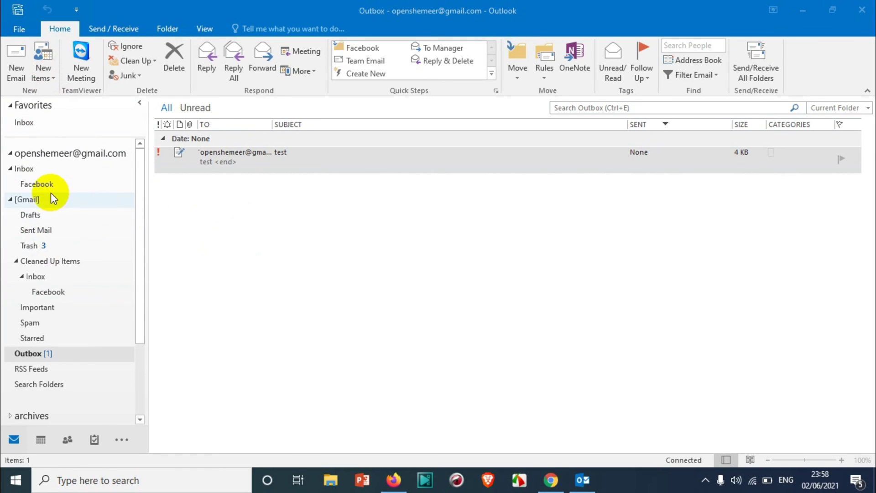
# Check the Sent Mail folder, then return to the Outbox
pyautogui.click(41, 229)
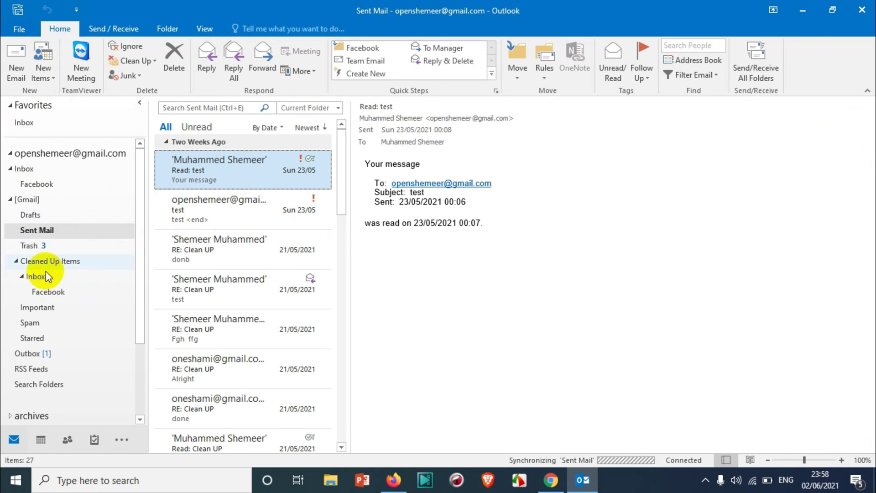
pyautogui.click(55, 356)
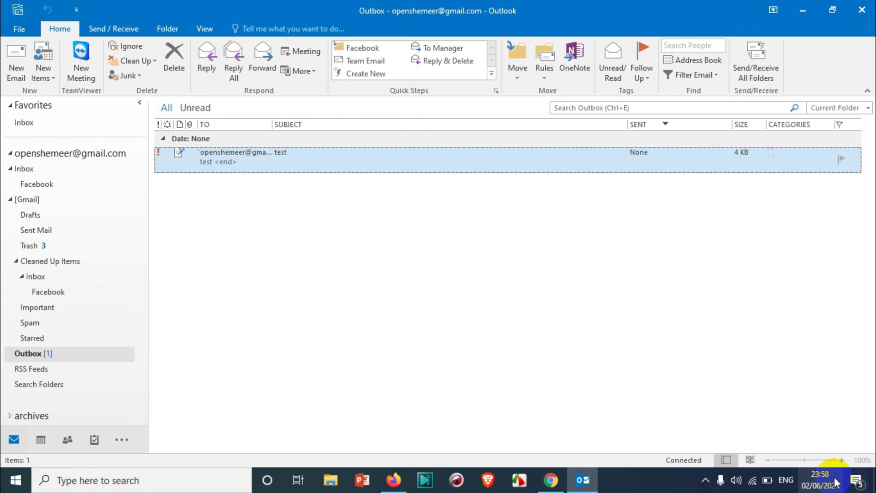
pyautogui.moveTo(833, 482)
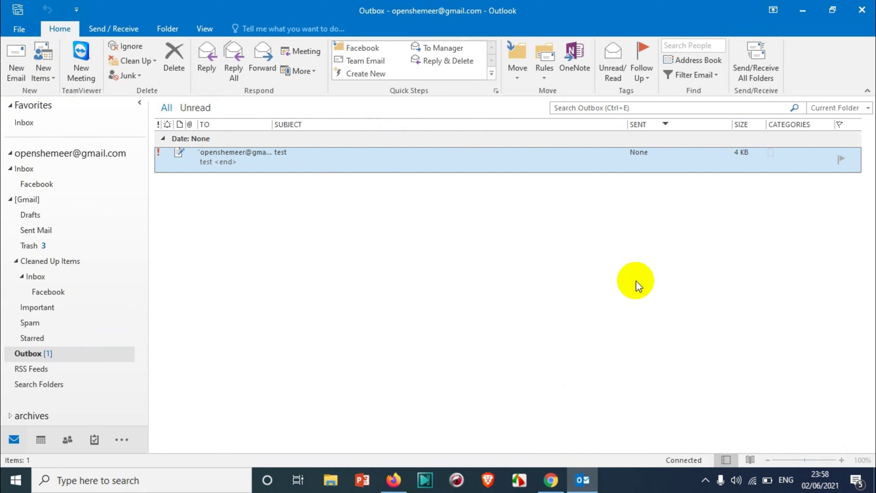
# Reopen the test message, review its 23:58 delivery Properties, and close it unsaved
pyautogui.doubleClick(669, 160)
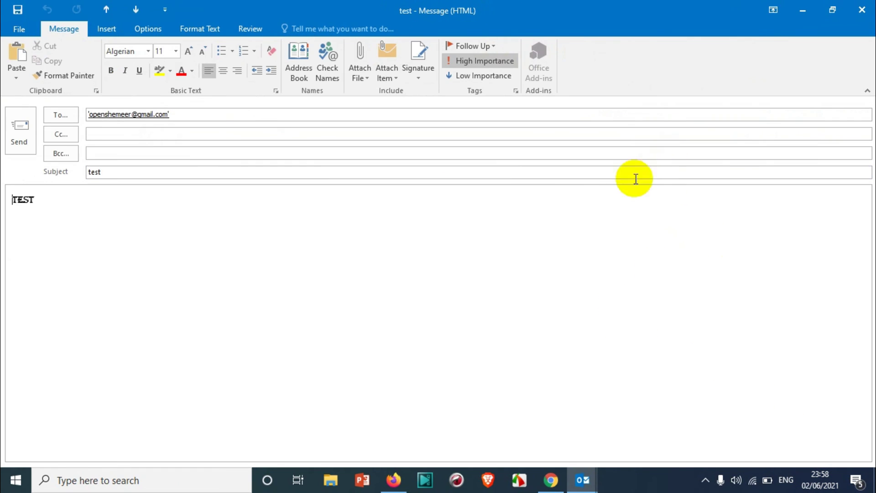
pyautogui.click(516, 91)
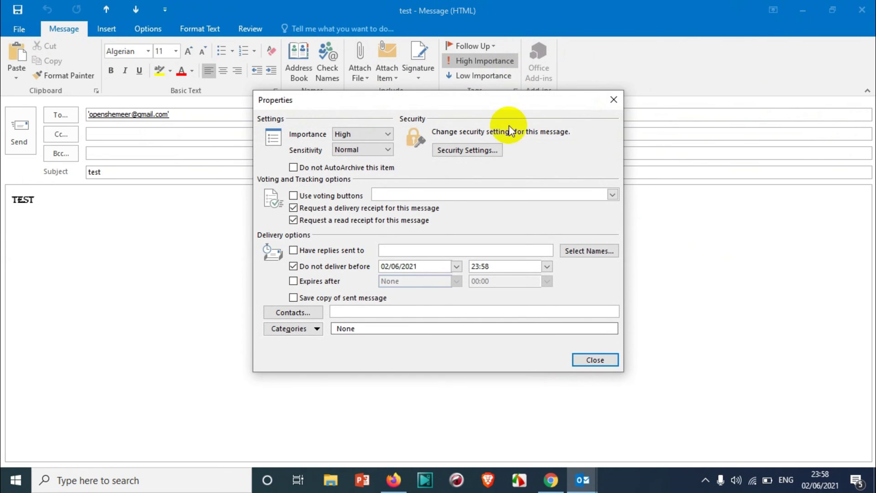
pyautogui.click(609, 105)
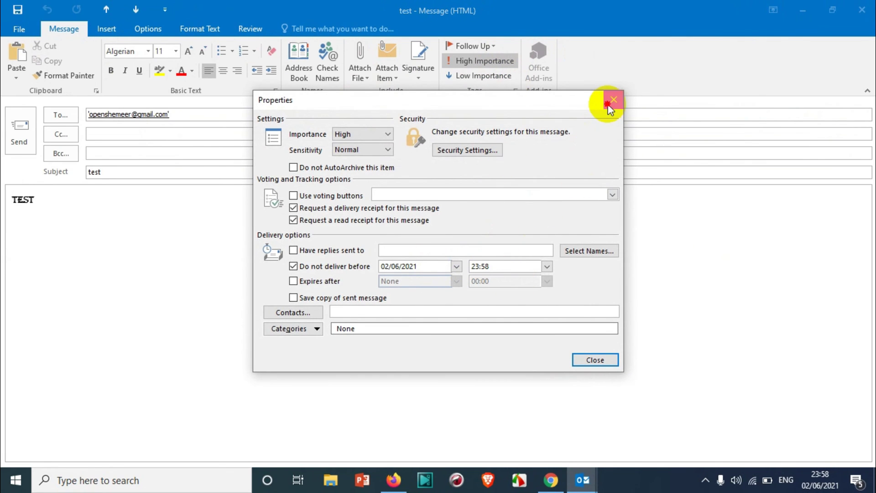
pyautogui.click(863, 10)
pyautogui.click(443, 275)
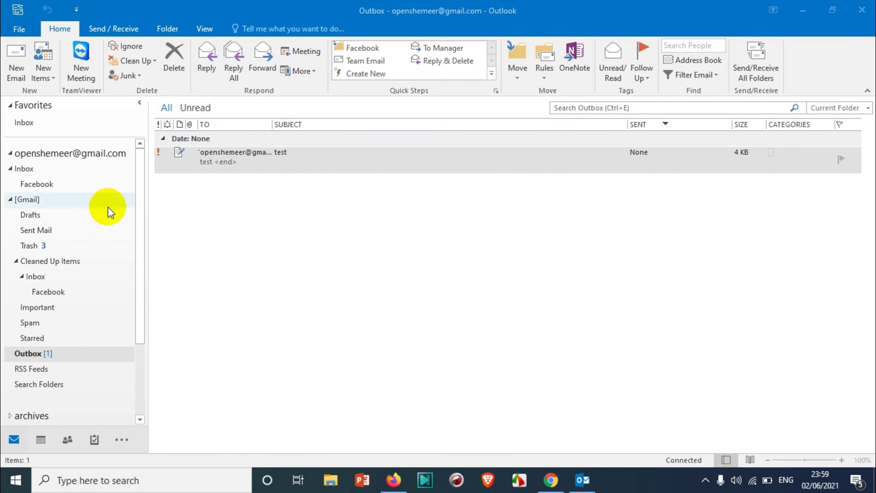
# Switch between Inbox and Outbox, then run Send/Receive after 23:58 to release the message
pyautogui.click(23, 170)
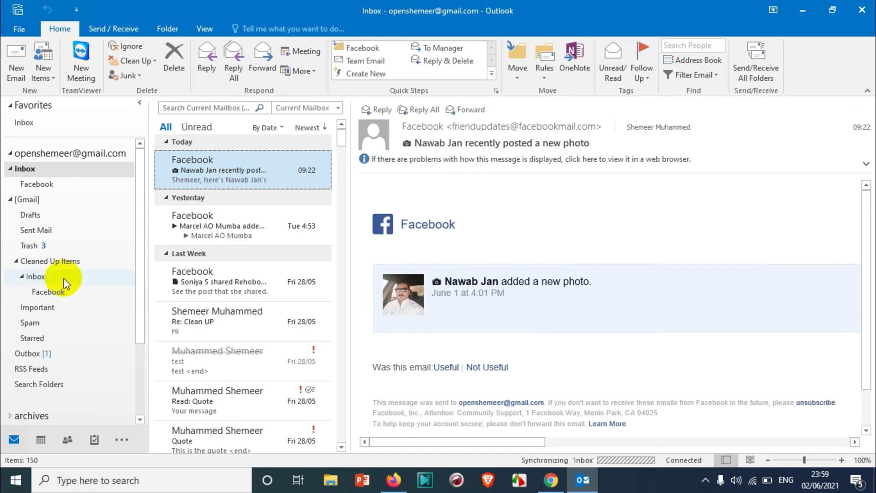
pyautogui.click(46, 353)
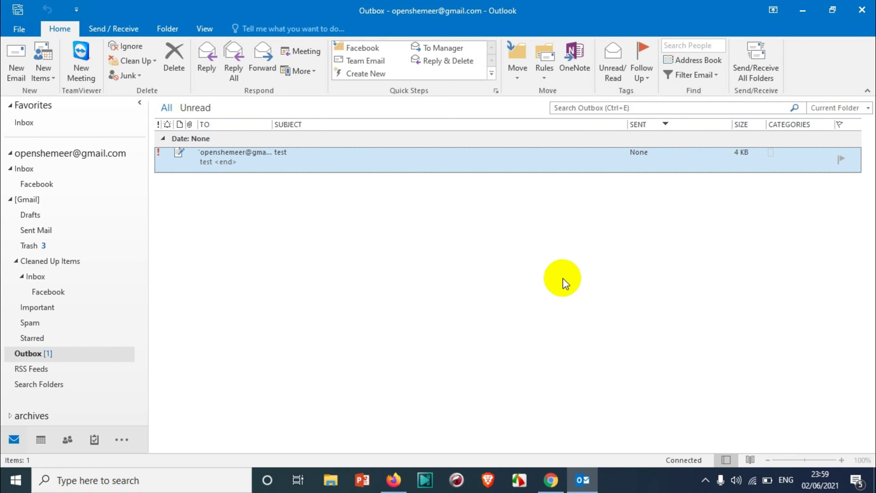
pyautogui.click(46, 173)
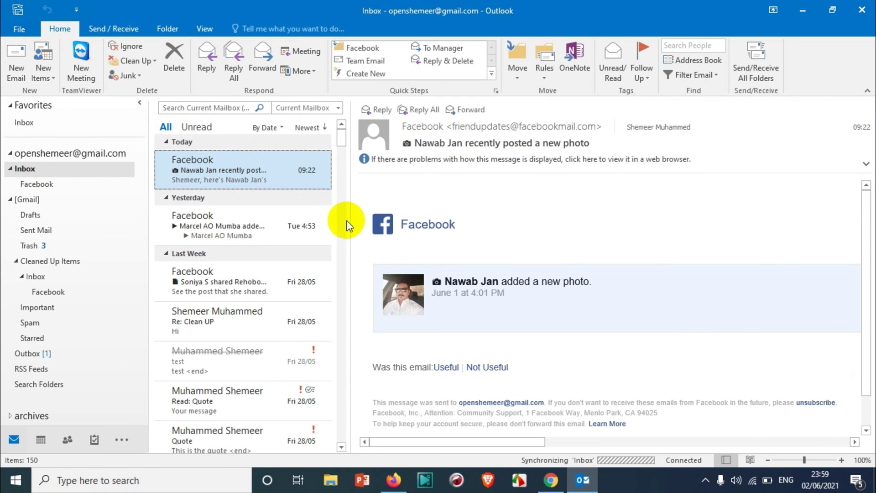
pyautogui.click(55, 357)
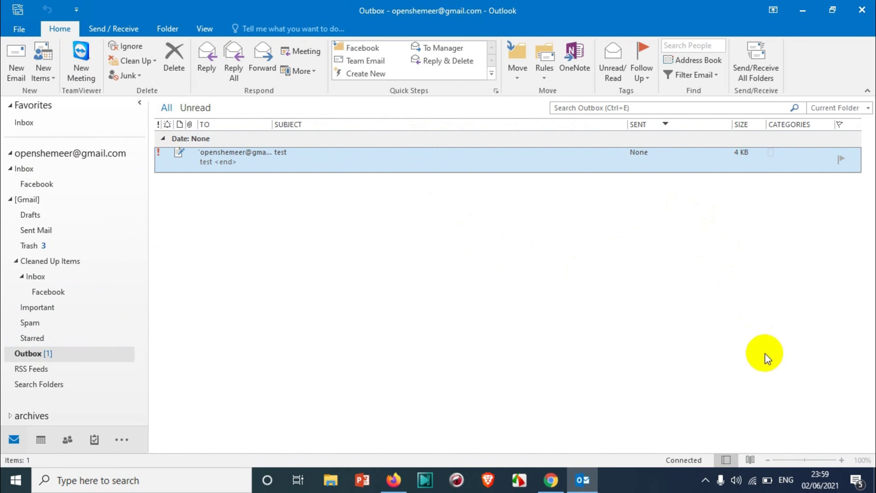
pyautogui.click(17, 10)
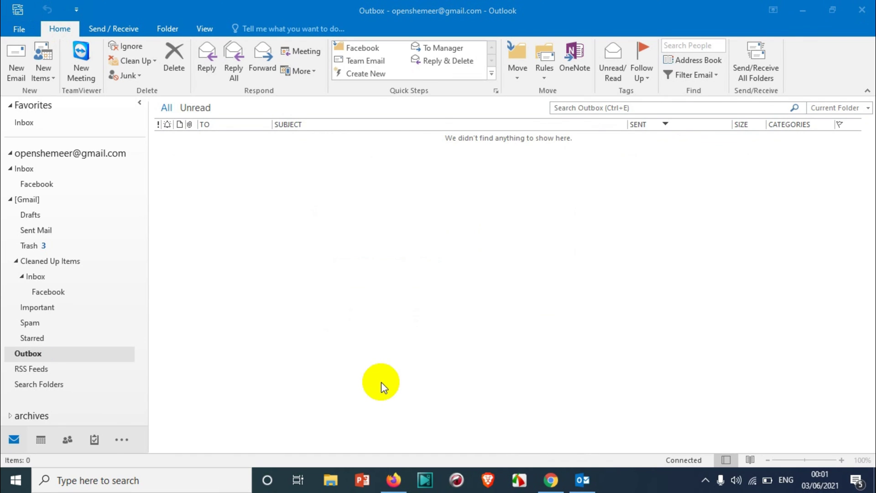
# Run Send/Receive and view the test message in Sent Mail and in the Inbox
pyautogui.click(45, 230)
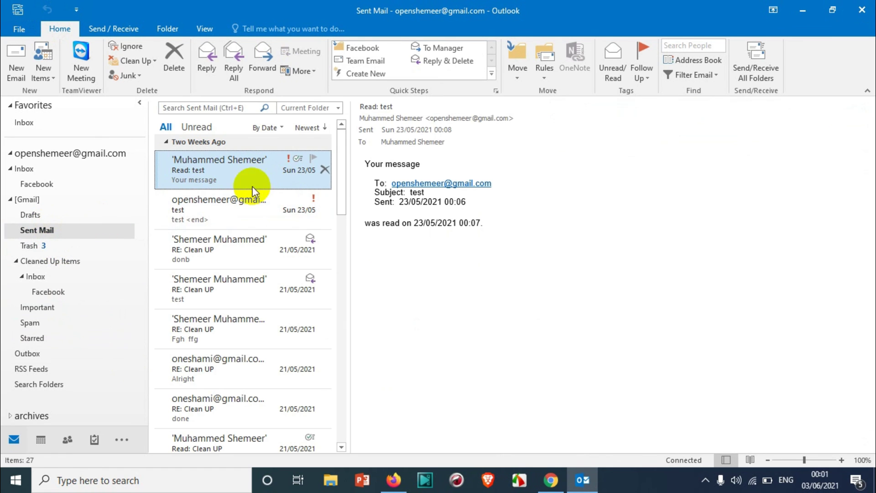
pyautogui.click(18, 10)
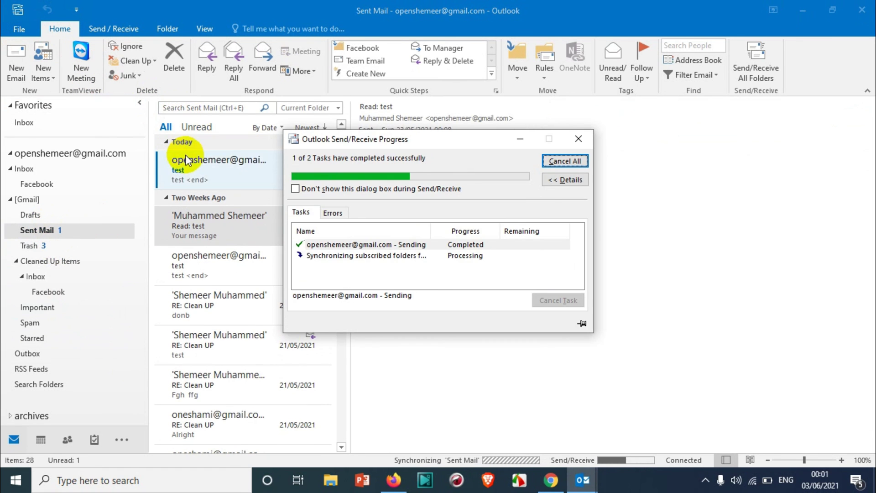
pyautogui.click(198, 171)
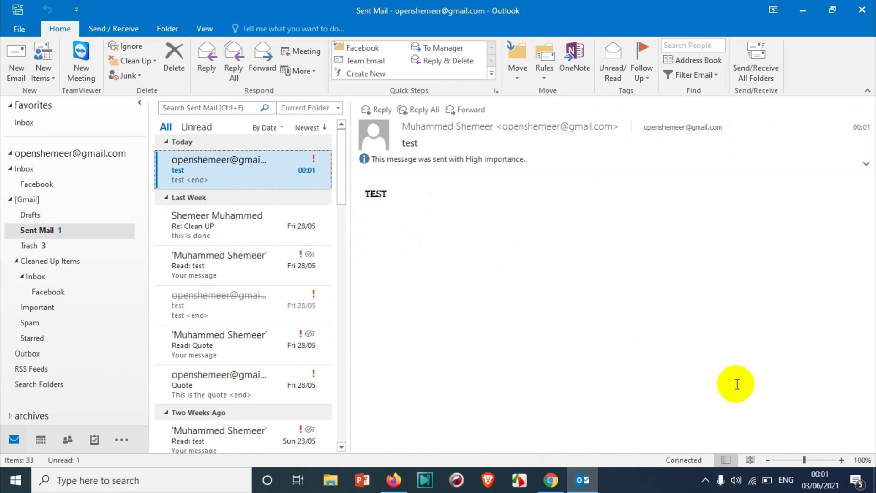
pyautogui.click(69, 173)
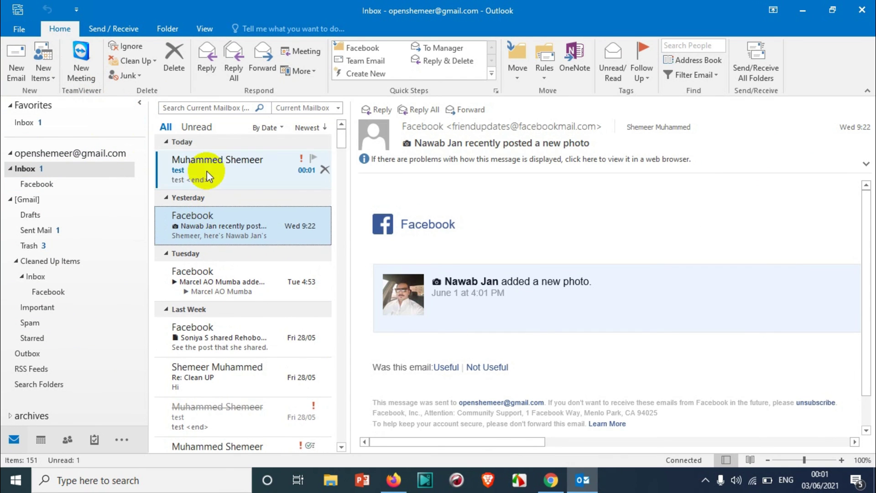
pyautogui.click(207, 172)
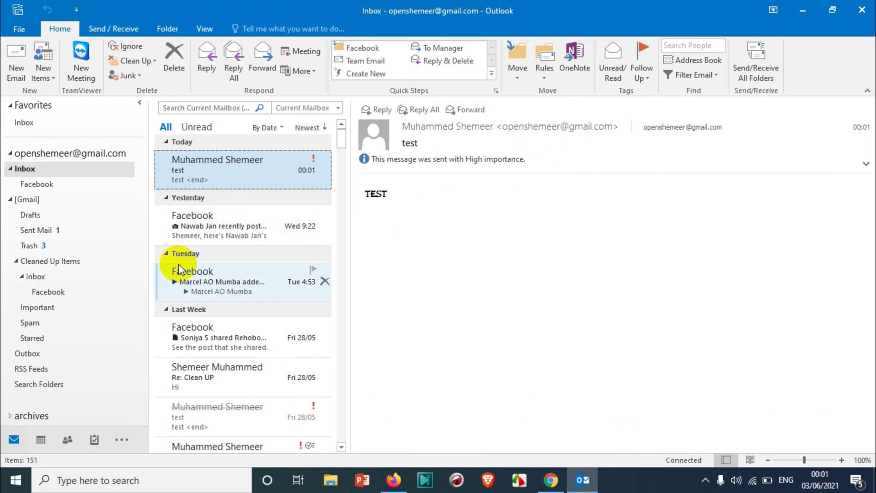
# Review the 'Read: test' receipt alongside the sent message in Sent Mail and the Inbox
pyautogui.click(62, 232)
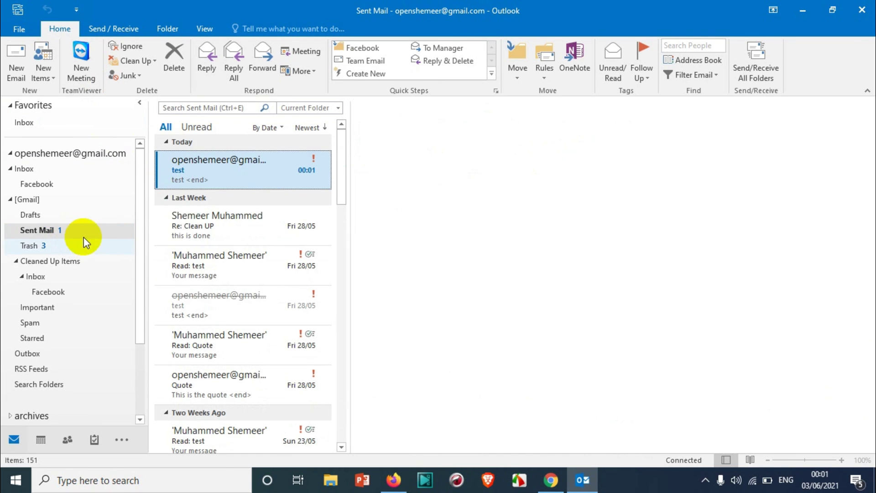
pyautogui.click(201, 218)
pyautogui.click(198, 175)
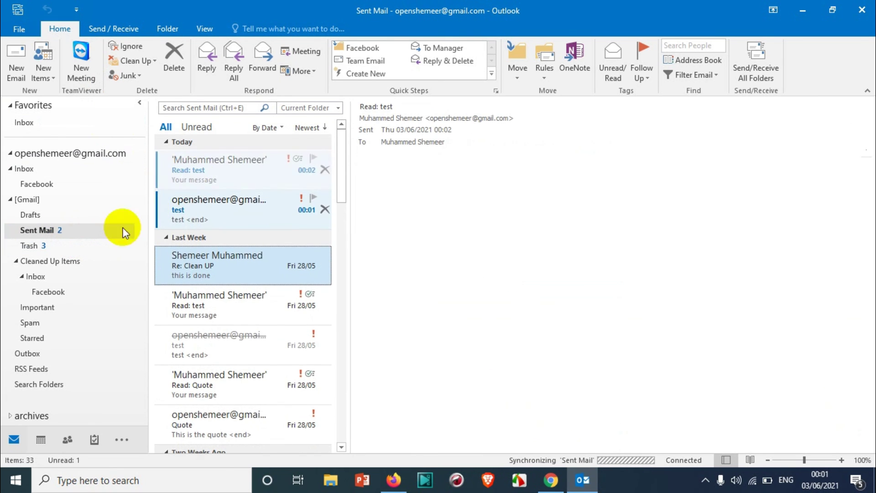
pyautogui.click(195, 197)
pyautogui.click(187, 176)
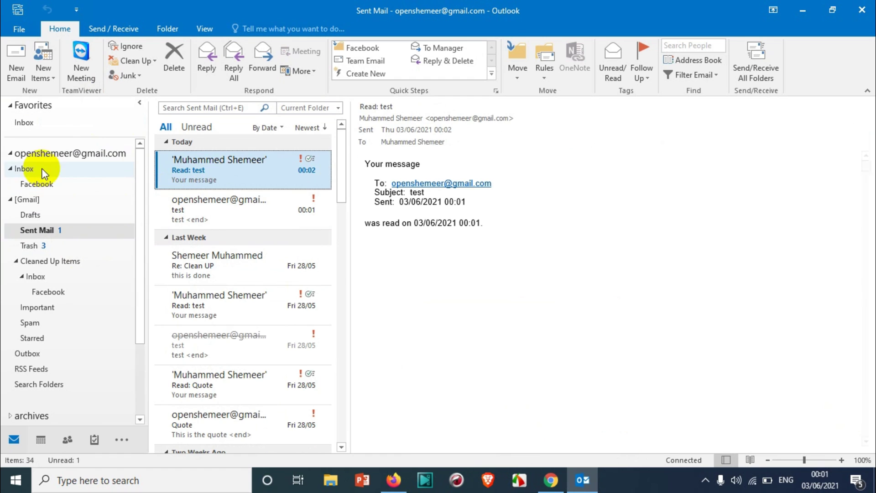
pyautogui.click(33, 170)
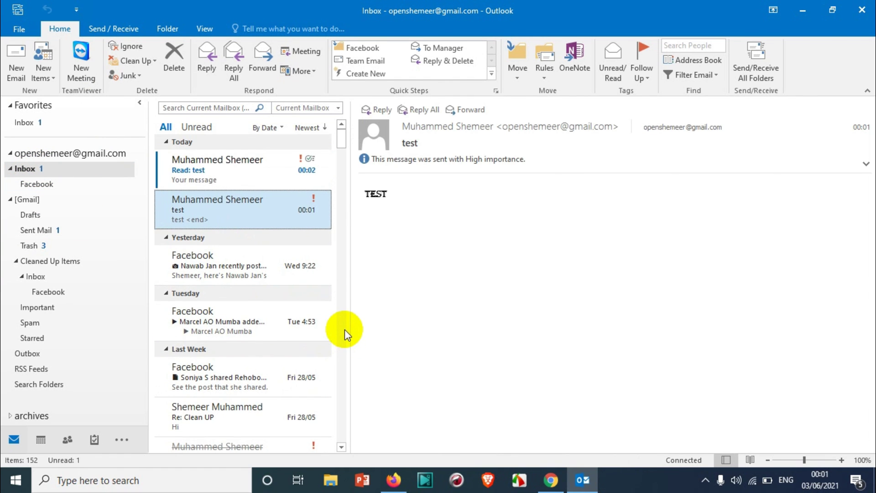
pyautogui.click(228, 159)
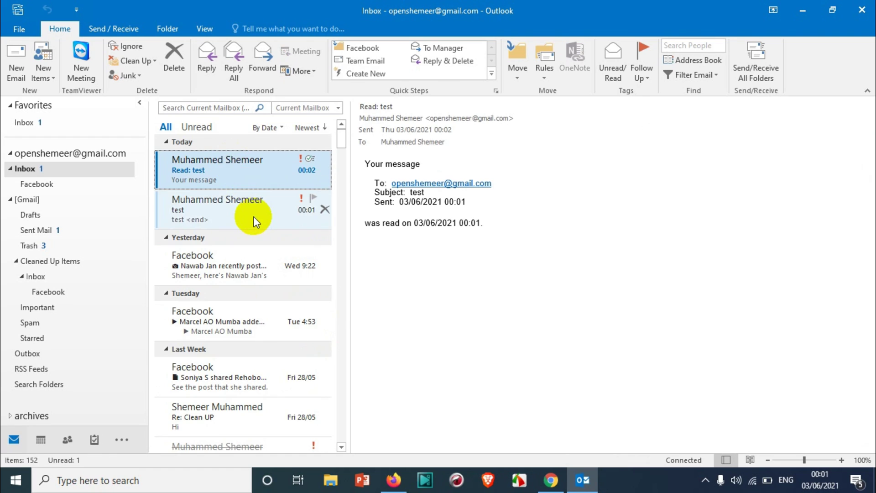